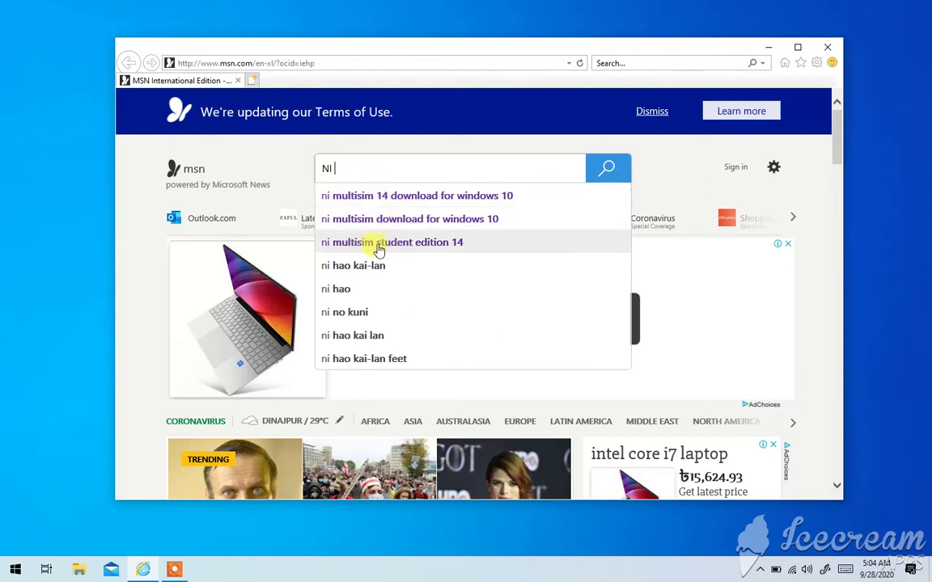
- Search for "ni multisim student edition 14" and open the Malavida download page for NI Multisim
{"action": "left_click", "coordinate": [418, 242]}
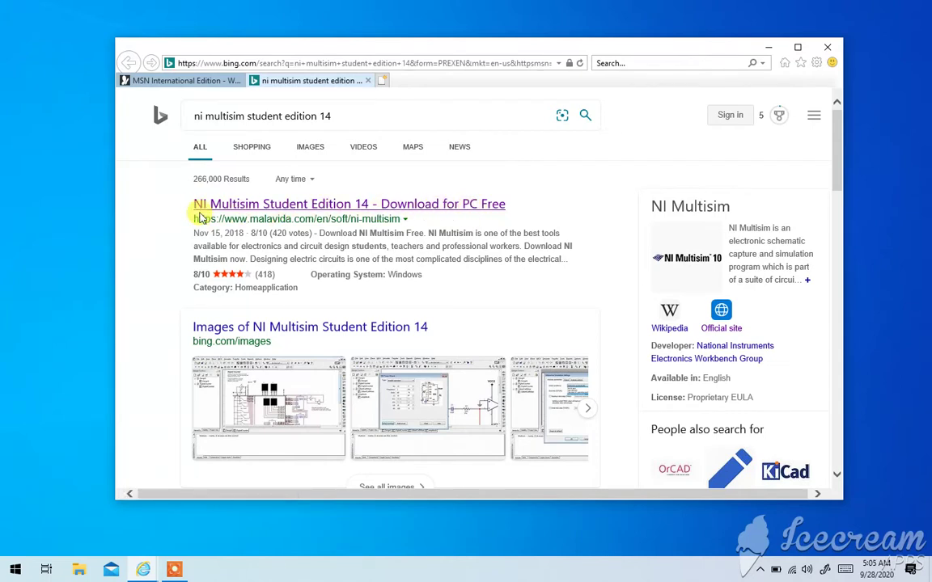
{"action": "left_click", "coordinate": [453, 207]}
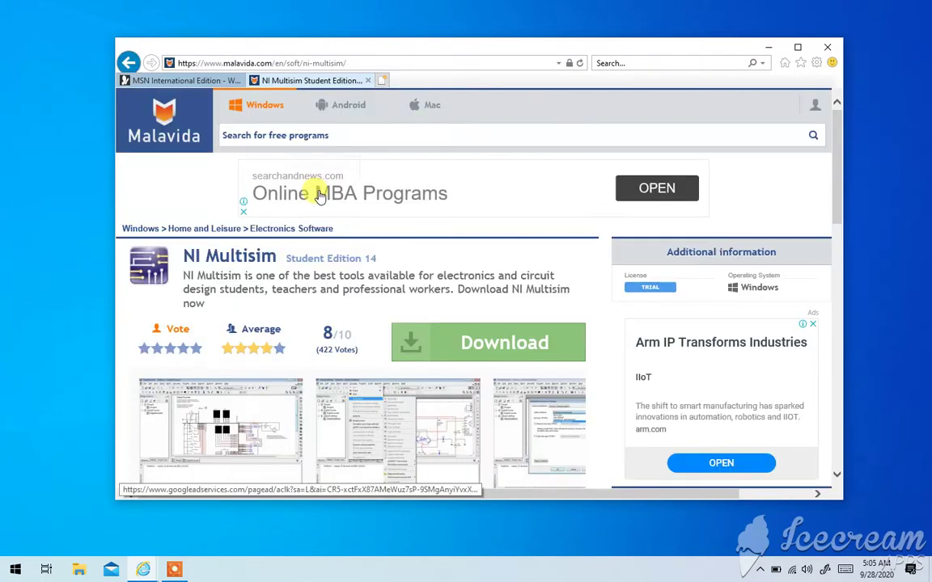
{"action": "scroll", "coordinate": [318, 191], "scroll_direction": "down", "scroll_amount": 3}
{"action": "scroll", "coordinate": [318, 191], "scroll_direction": "up", "scroll_amount": 3}
{"action": "left_click", "coordinate": [487, 340]}
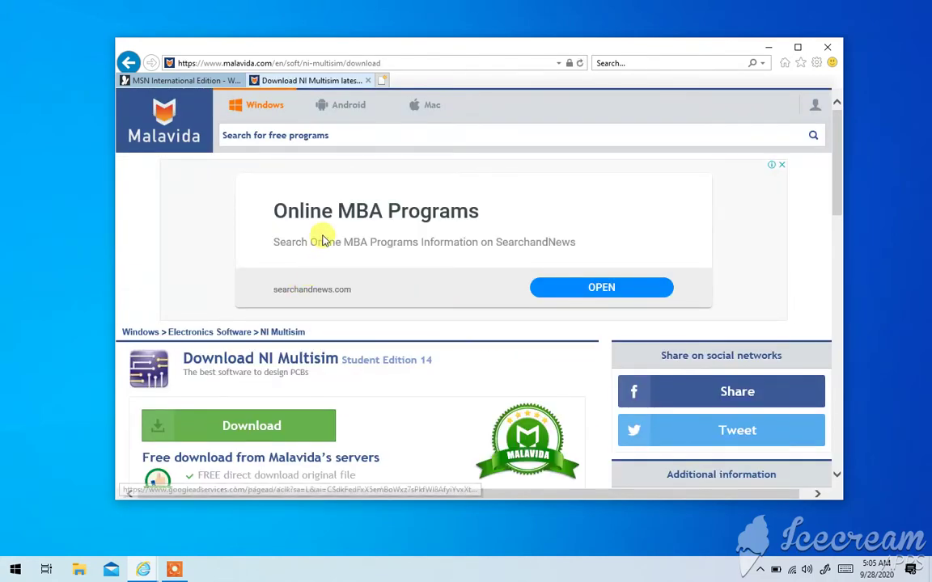
- Download the NI Multisim Student Edition 14 installer from Malavida's servers and save the file
{"action": "scroll", "coordinate": [319, 233], "scroll_direction": "down", "scroll_amount": 2}
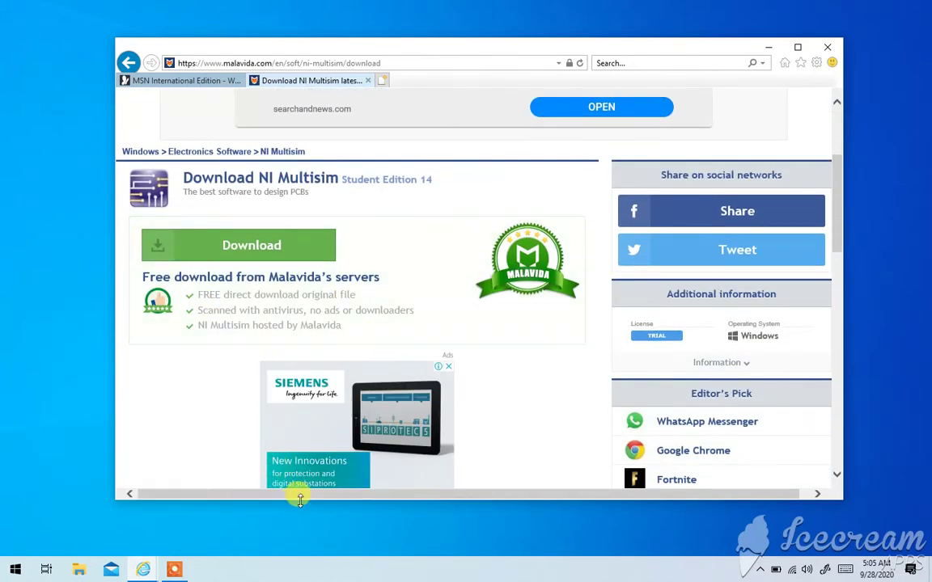
{"action": "left_click_drag", "start_coordinate": [299, 500], "coordinate": [312, 551]}
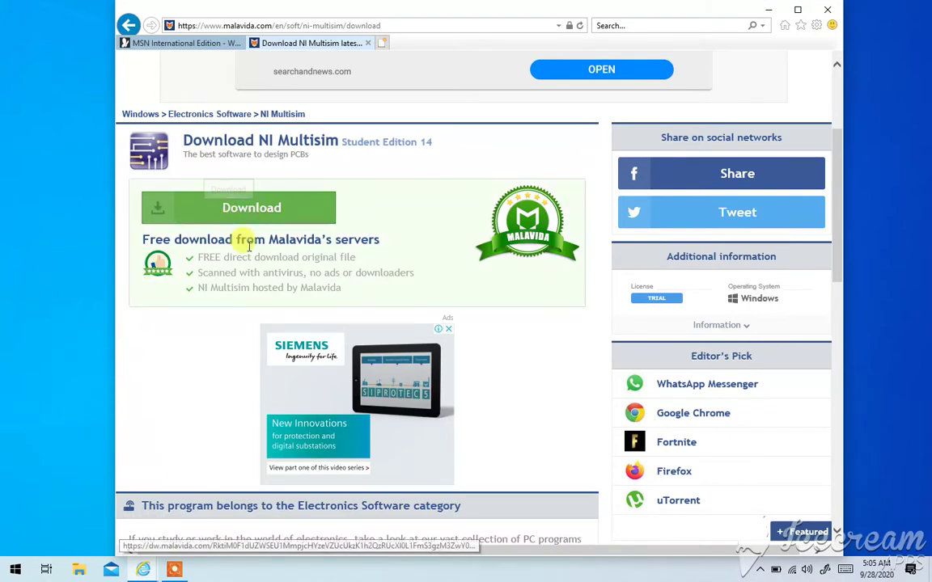
{"action": "left_click", "coordinate": [257, 218]}
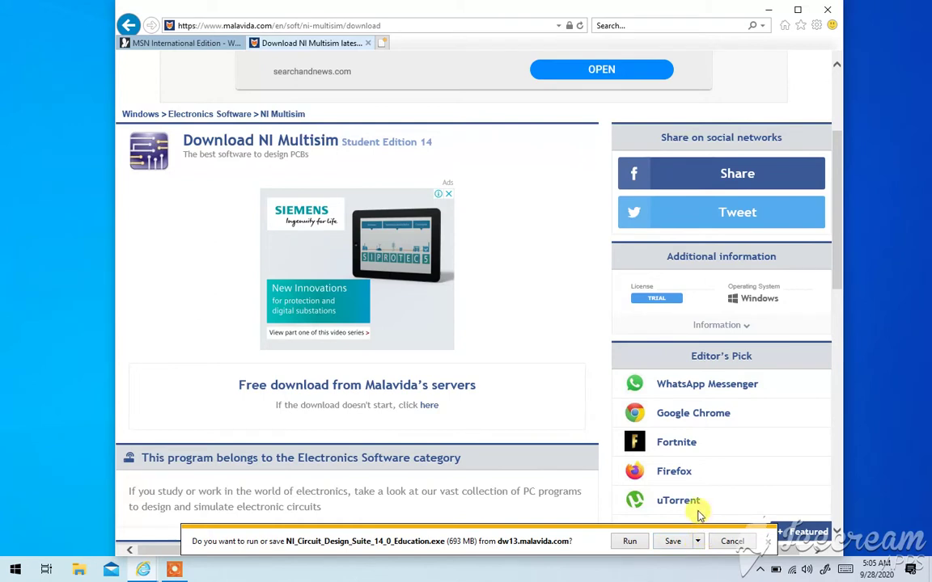
{"action": "left_click", "coordinate": [695, 547]}
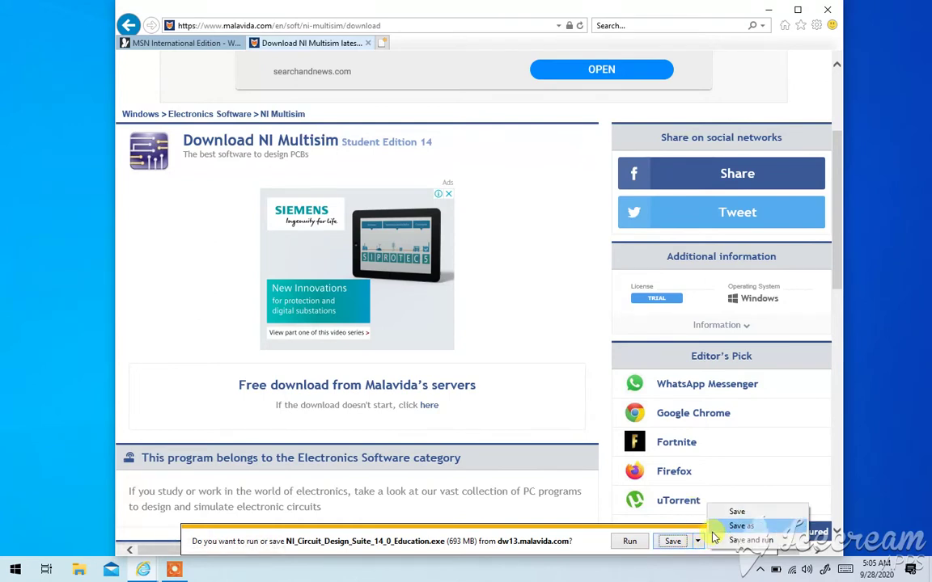
{"action": "left_click", "coordinate": [680, 543]}
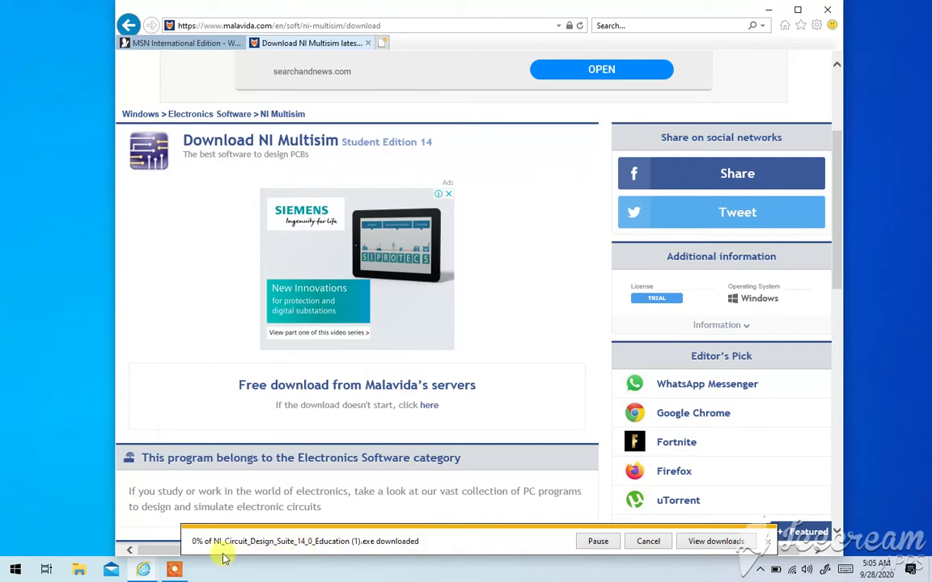
- Pause the NI Circuit Design Suite download in the download list and close the browser with all its tabs
{"action": "left_click", "coordinate": [715, 541]}
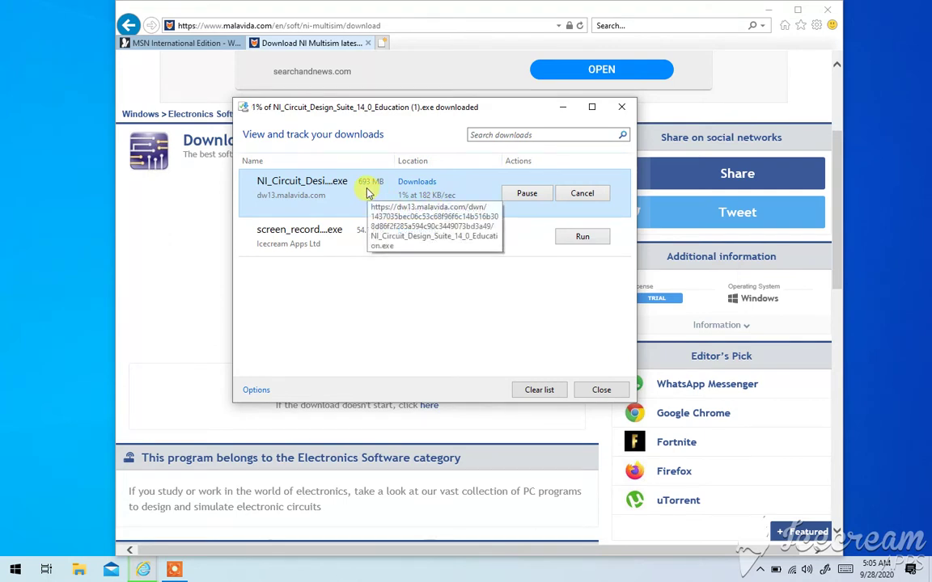
{"action": "left_click_drag", "start_coordinate": [276, 182], "coordinate": [525, 196]}
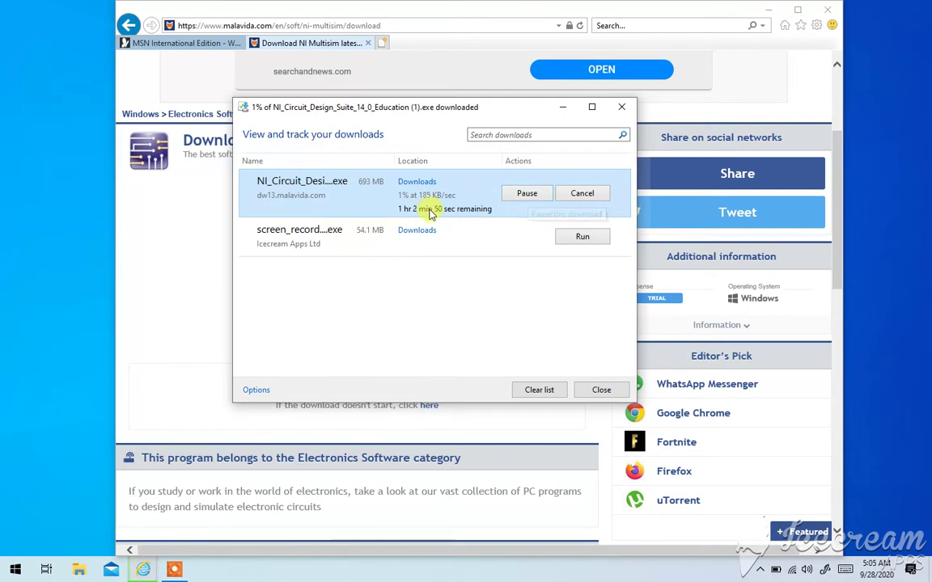
{"action": "left_click", "coordinate": [527, 194]}
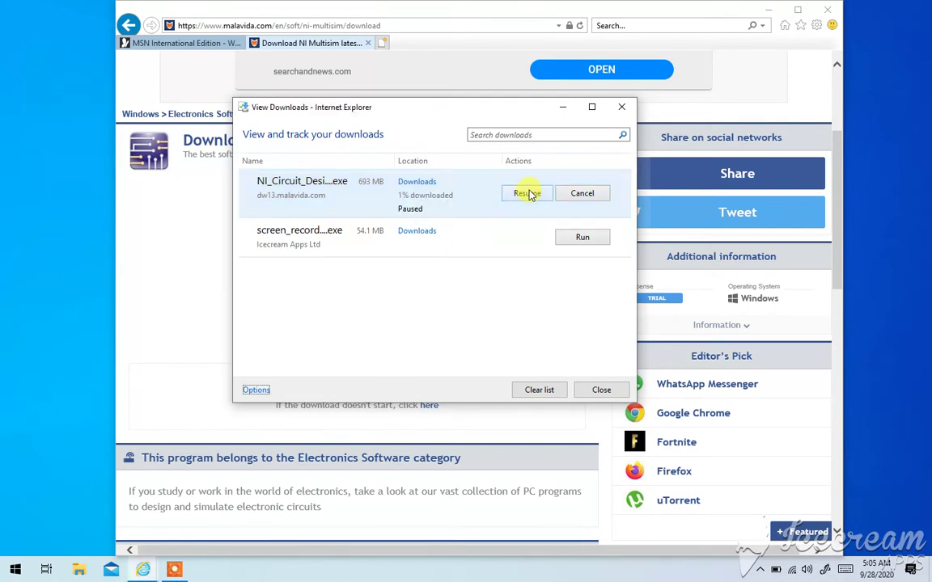
{"action": "left_click", "coordinate": [621, 106]}
{"action": "left_click", "coordinate": [827, 11]}
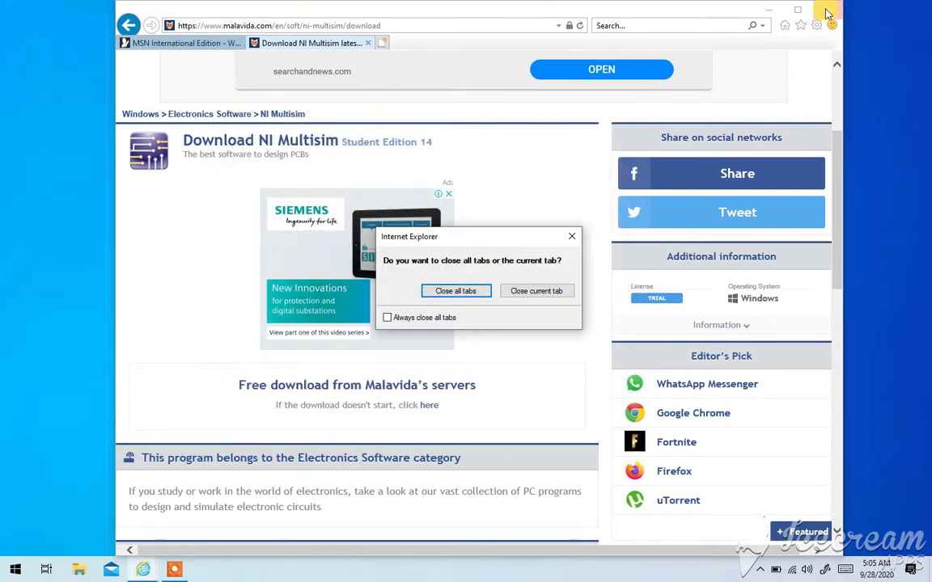
{"action": "left_click", "coordinate": [412, 290]}
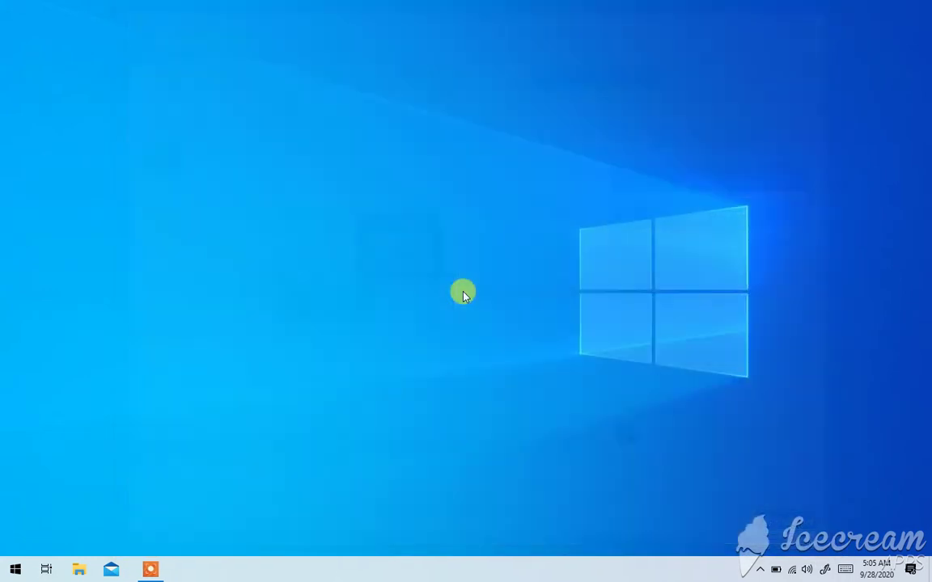
- Run the complete NI_Circuit_Design_Suite_14_0_Education application from the Downloads folder and minimize the folder window
{"action": "left_click", "coordinate": [77, 571]}
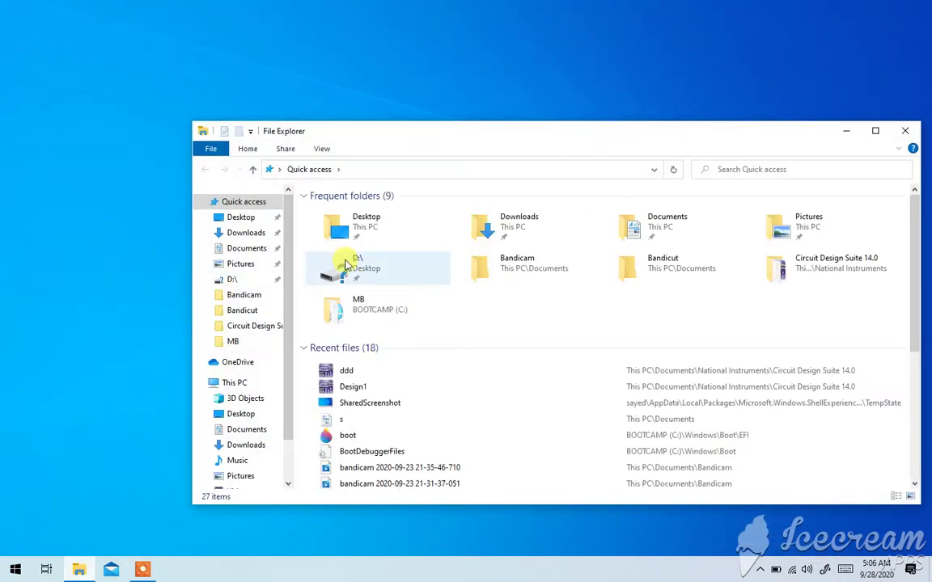
{"action": "left_click", "coordinate": [247, 233]}
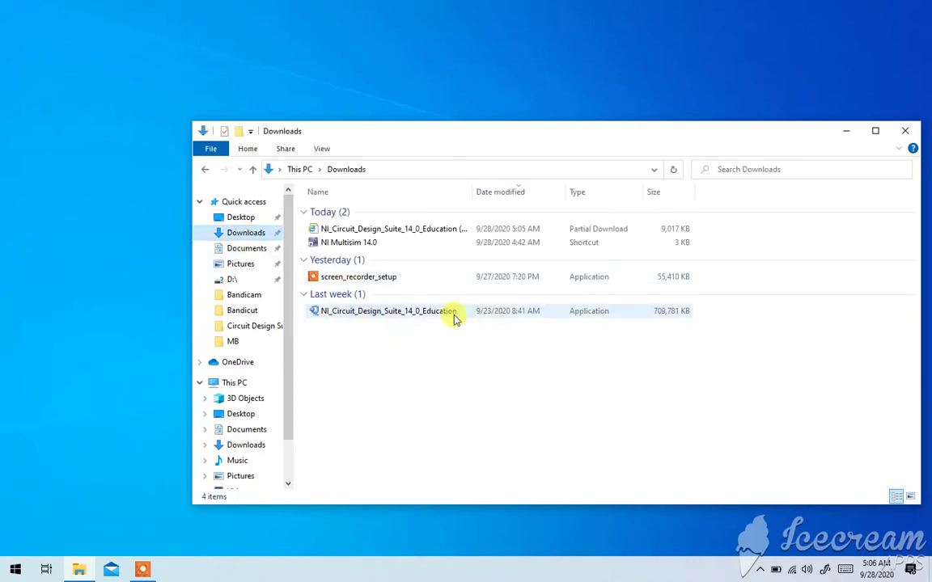
{"action": "double_click", "coordinate": [405, 317]}
{"action": "left_click", "coordinate": [513, 342]}
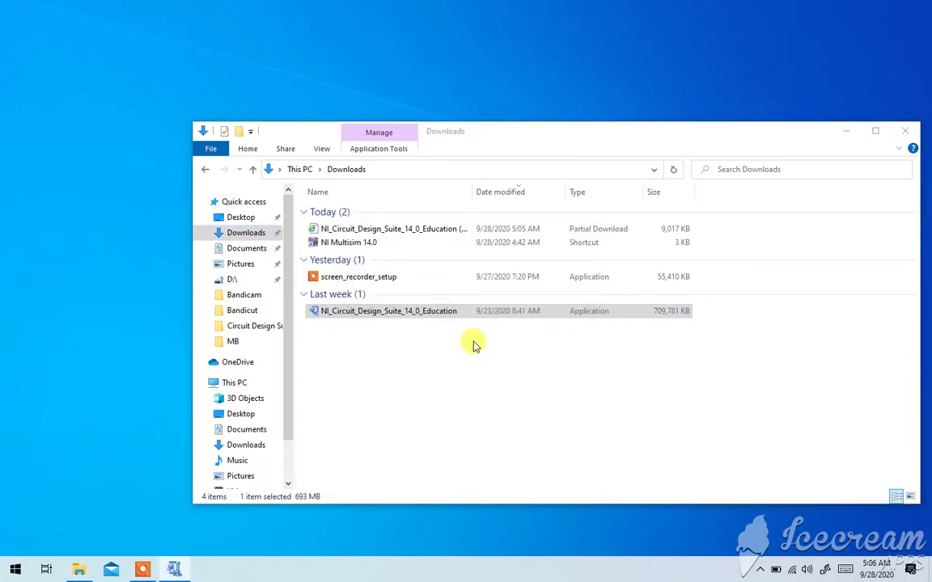
{"action": "left_click", "coordinate": [846, 136]}
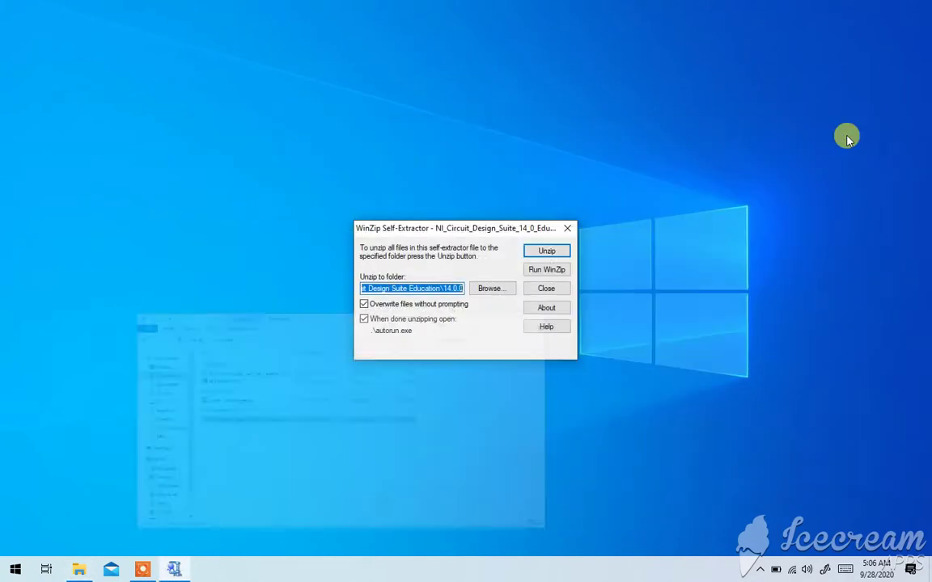
- Set the self-extractor's unzip folder to Desktop and unzip all the installer files there
{"action": "left_click", "coordinate": [483, 289]}
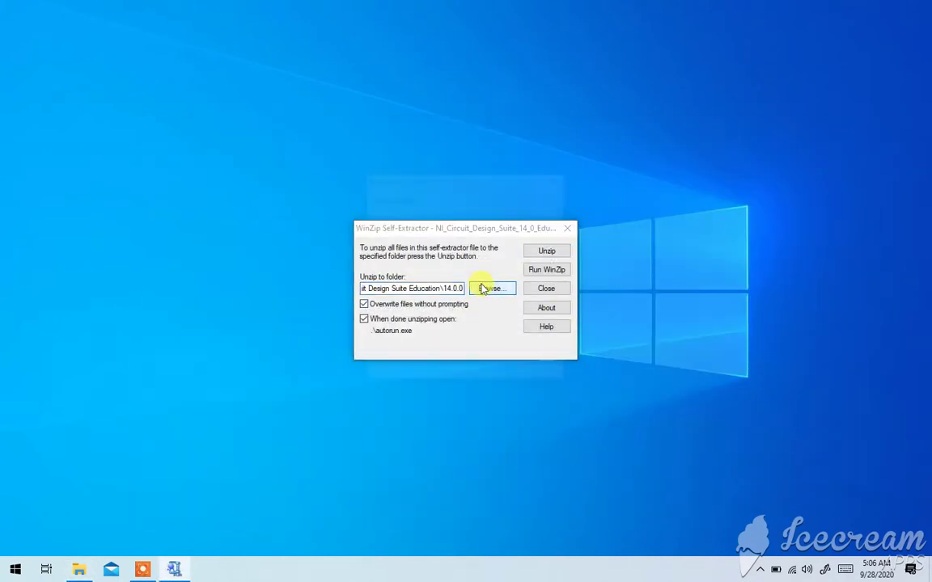
{"action": "scroll", "coordinate": [432, 283], "scroll_direction": "up", "scroll_amount": 1}
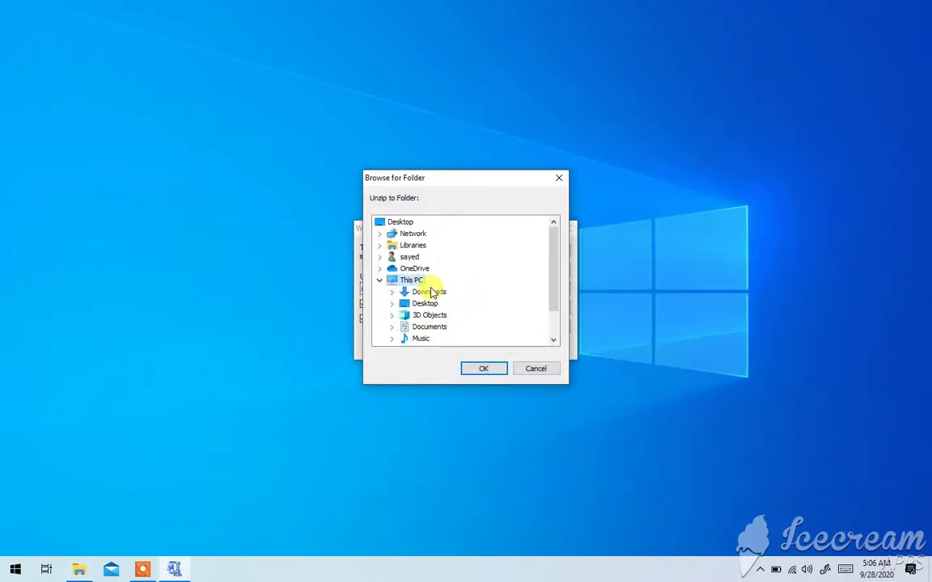
{"action": "scroll", "coordinate": [433, 293], "scroll_direction": "down", "scroll_amount": 1}
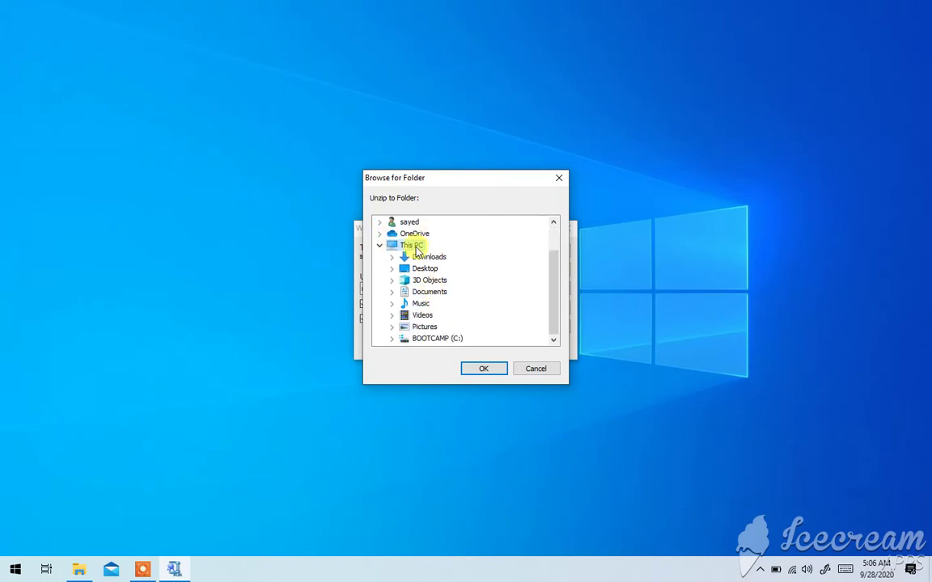
{"action": "left_click", "coordinate": [429, 257]}
{"action": "left_click", "coordinate": [425, 270]}
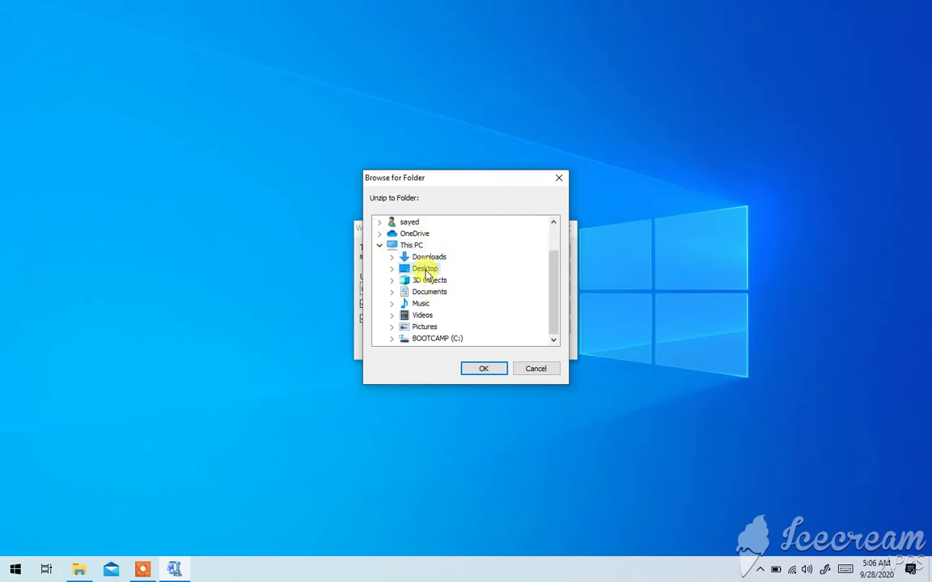
{"action": "left_click", "coordinate": [486, 368]}
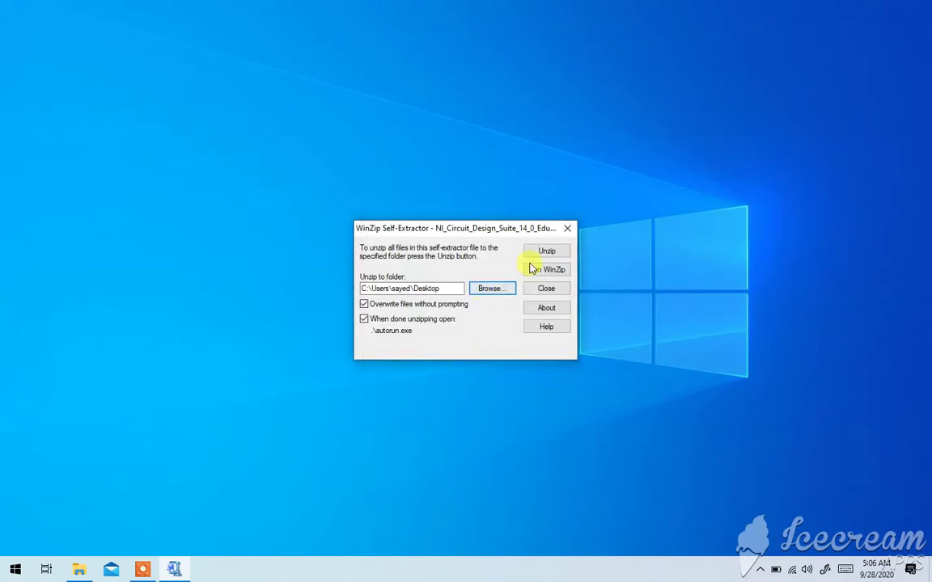
{"action": "left_click", "coordinate": [545, 252]}
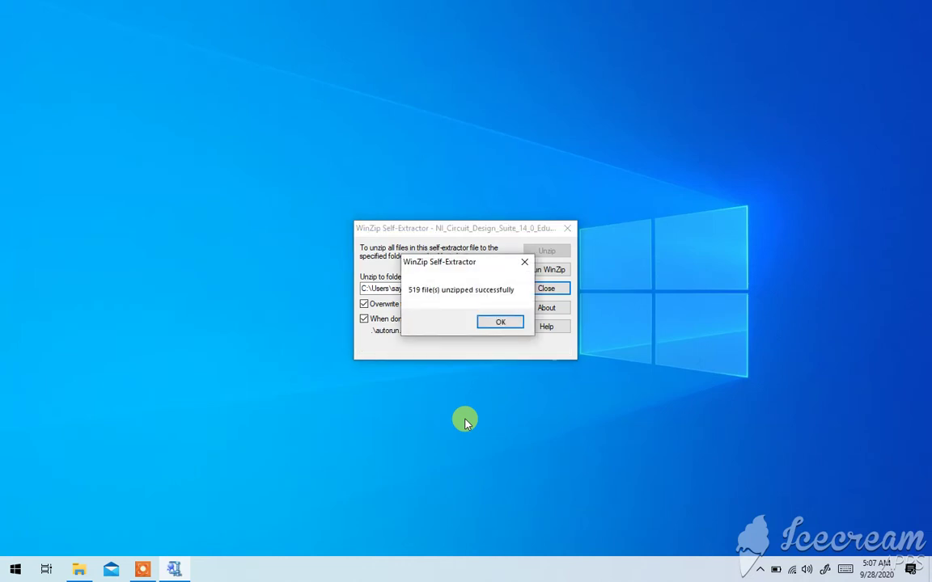
{"action": "left_click", "coordinate": [502, 322]}
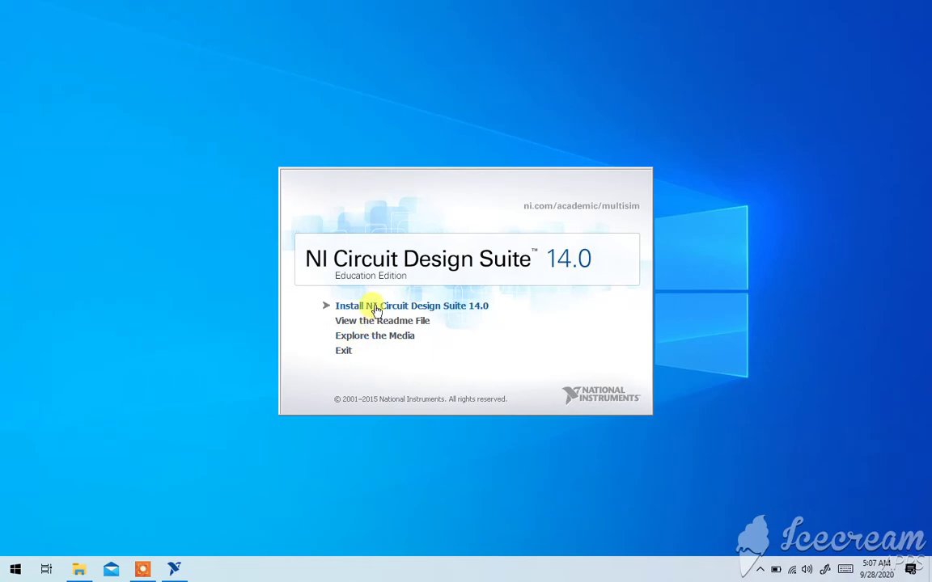
- Start installing NI Circuit Design Suite 14.0 and choose to install the product for evaluation
{"action": "left_click", "coordinate": [376, 308]}
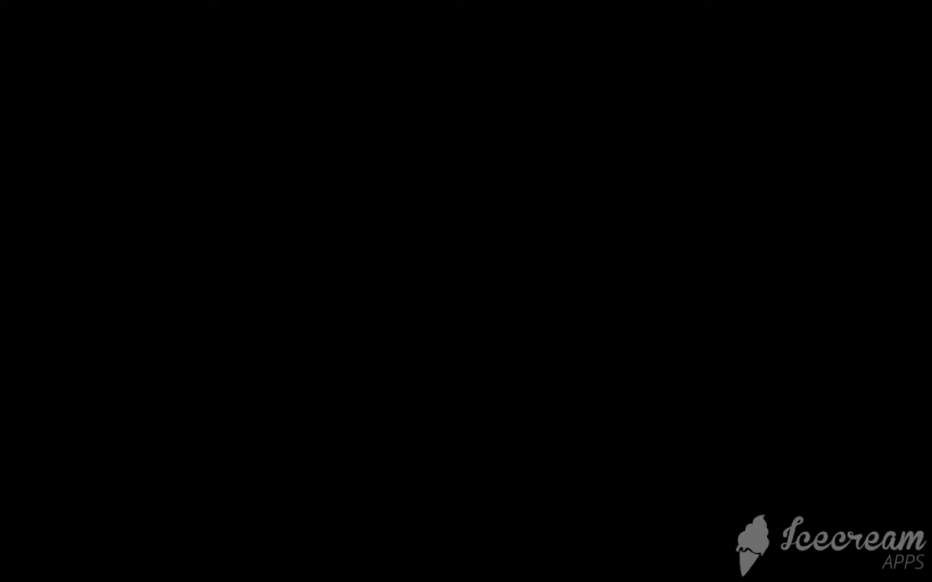
{"action": "left_click", "coordinate": [375, 370]}
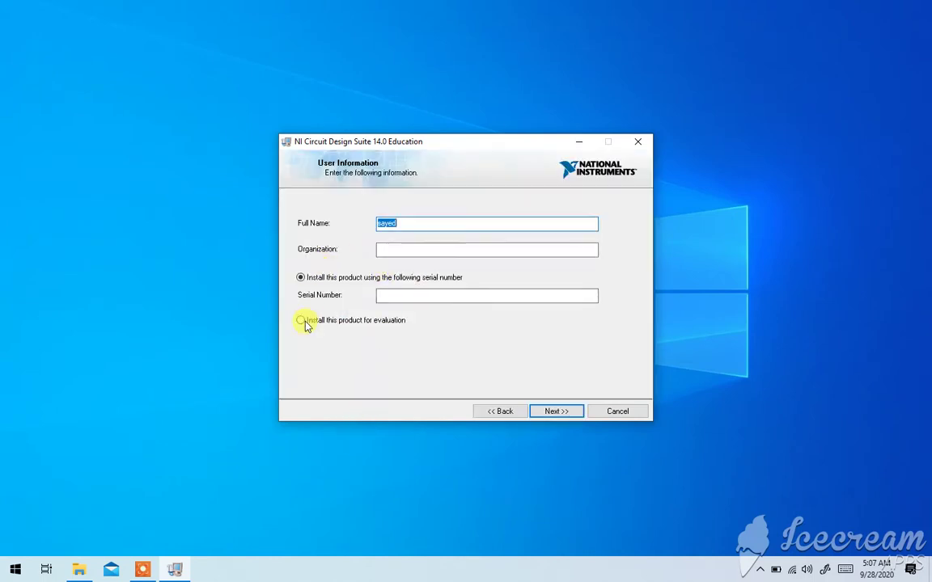
{"action": "left_click", "coordinate": [558, 412]}
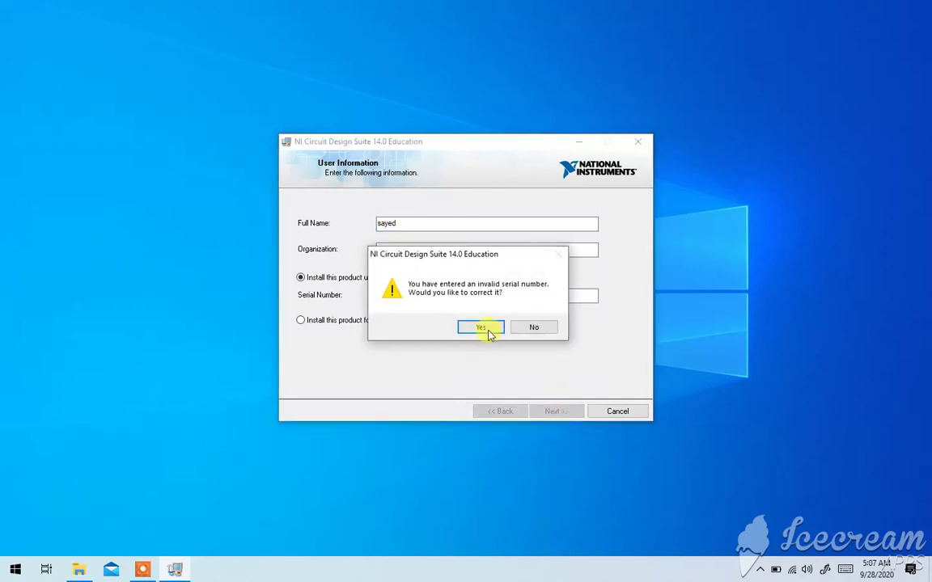
{"action": "left_click", "coordinate": [486, 331]}
{"action": "left_click", "coordinate": [306, 321]}
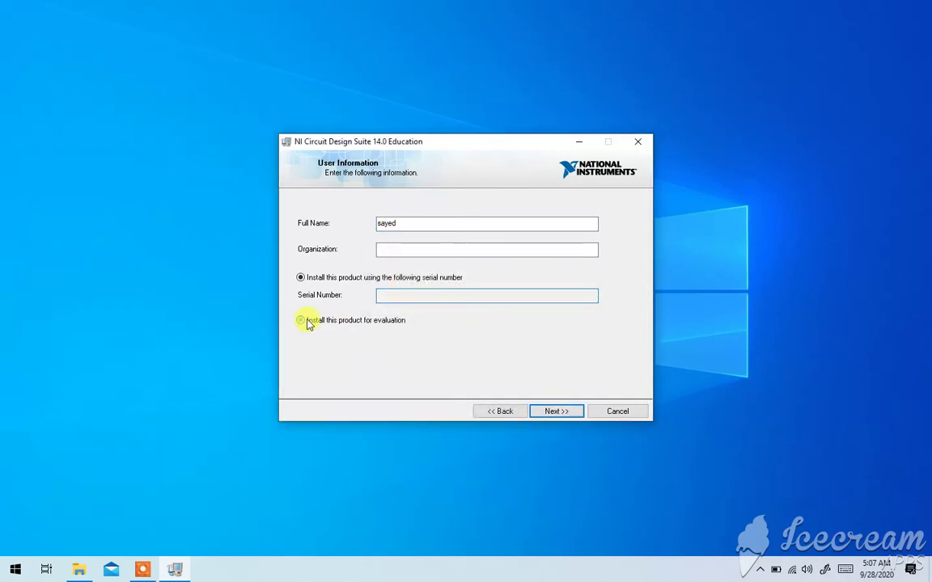
{"action": "left_click", "coordinate": [539, 410]}
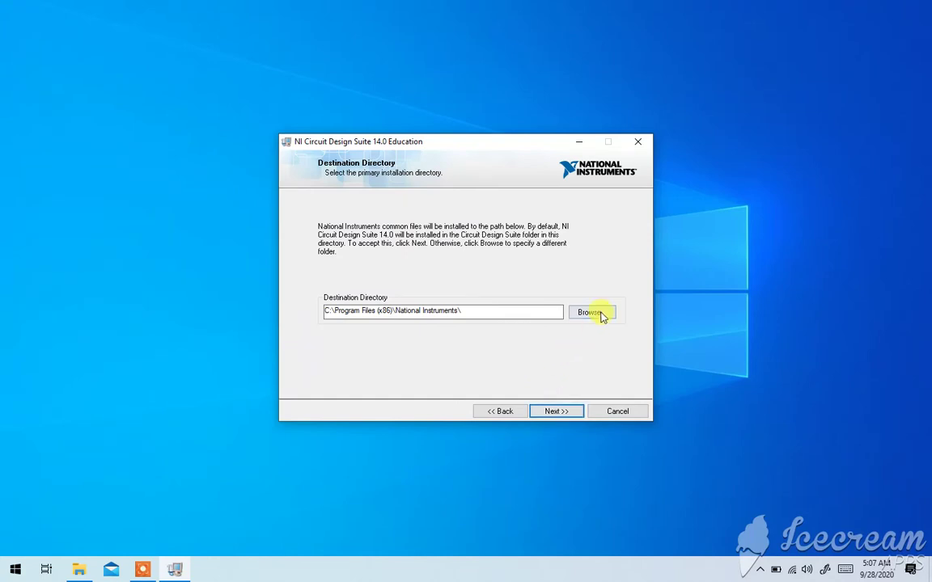
- Choose the Circuit Design Suite 14.0 folder under National Instruments as the destination directory and accept the default features
{"action": "left_click", "coordinate": [600, 311]}
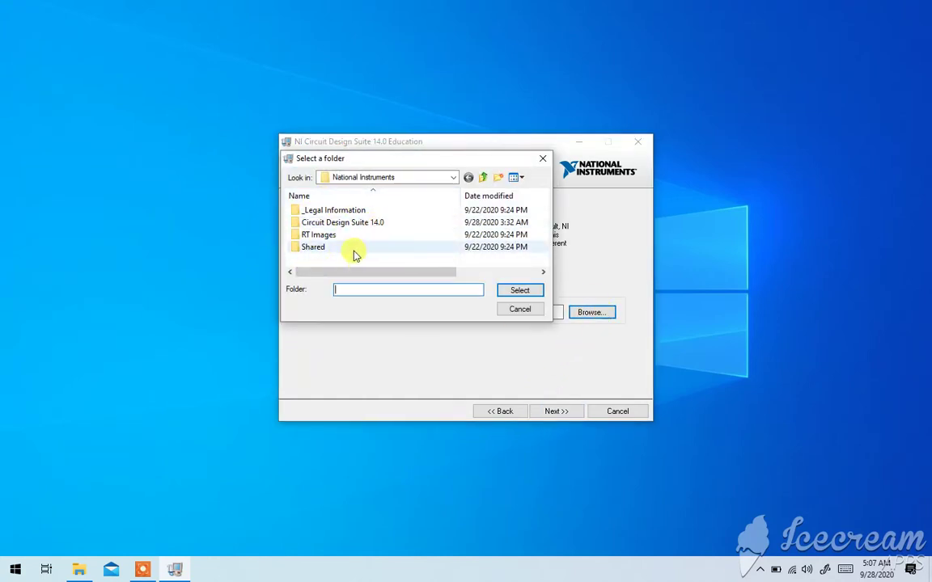
{"action": "left_click", "coordinate": [389, 289]}
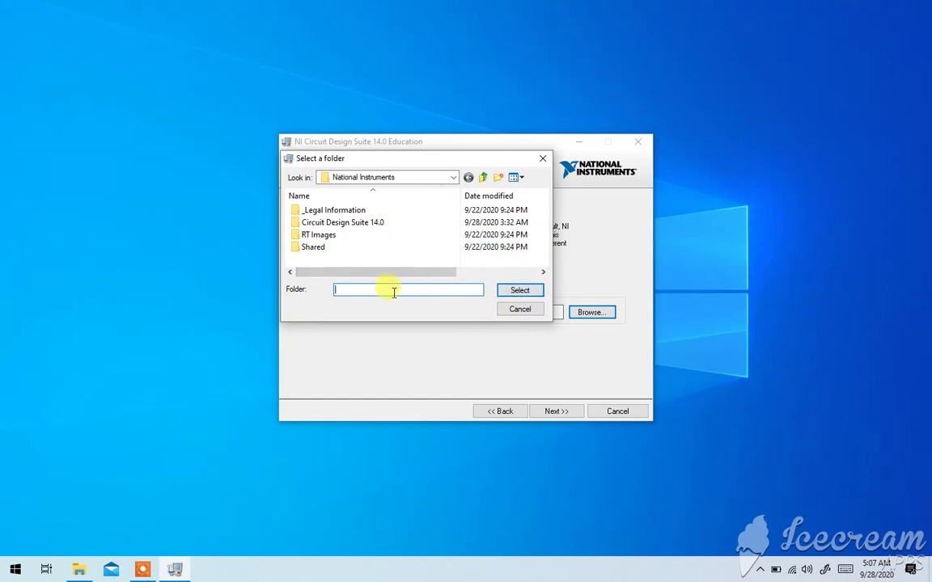
{"action": "left_click", "coordinate": [343, 222]}
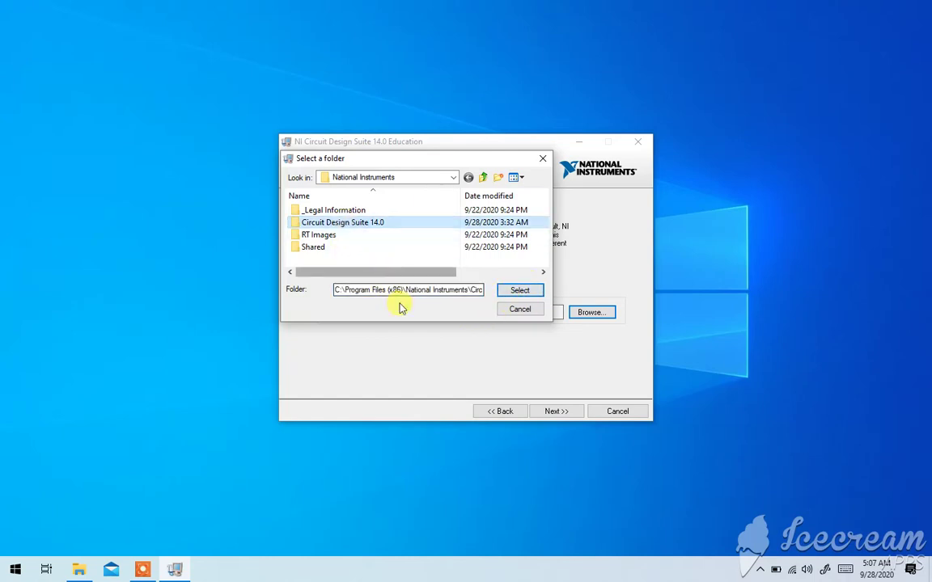
{"action": "left_click", "coordinate": [522, 291]}
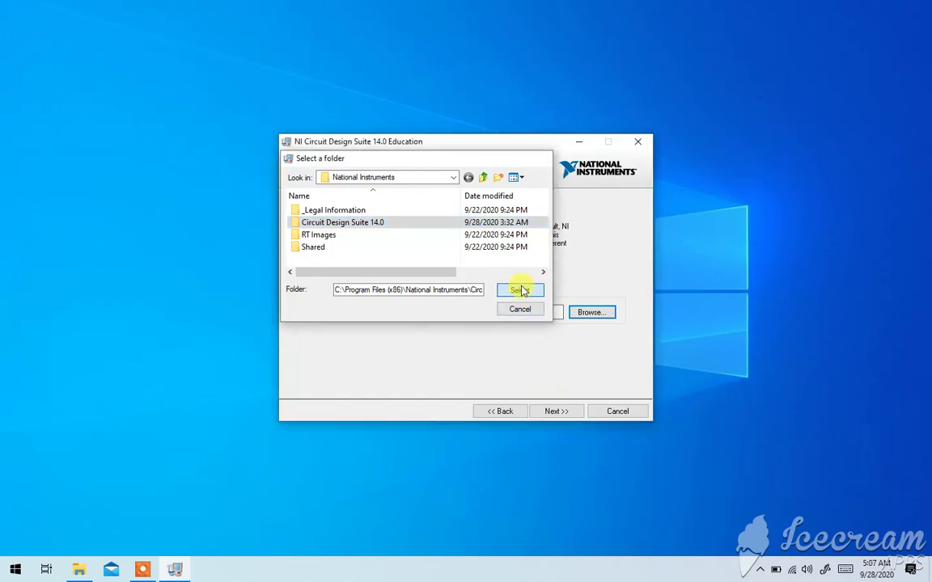
{"action": "left_click", "coordinate": [520, 290]}
{"action": "left_click", "coordinate": [556, 412]}
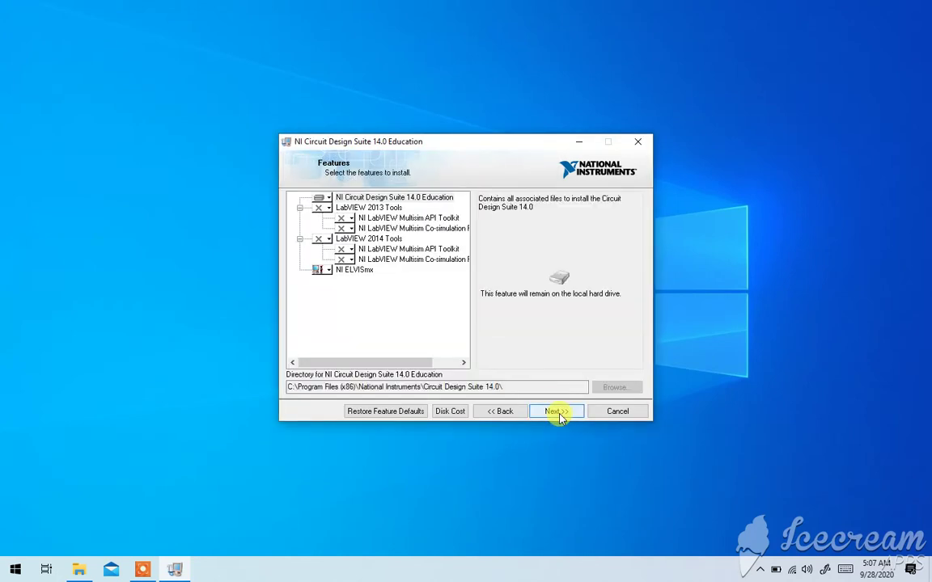
{"action": "left_click", "coordinate": [556, 411]}
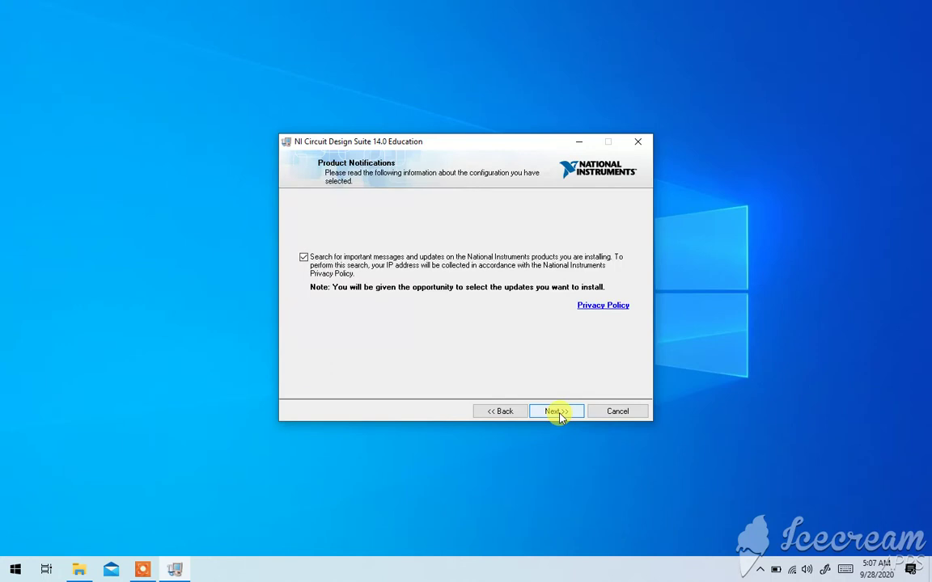
- Run the installation with the product update search enabled, skip the NI ELVISmx software and complete the installer
{"action": "left_click", "coordinate": [557, 412]}
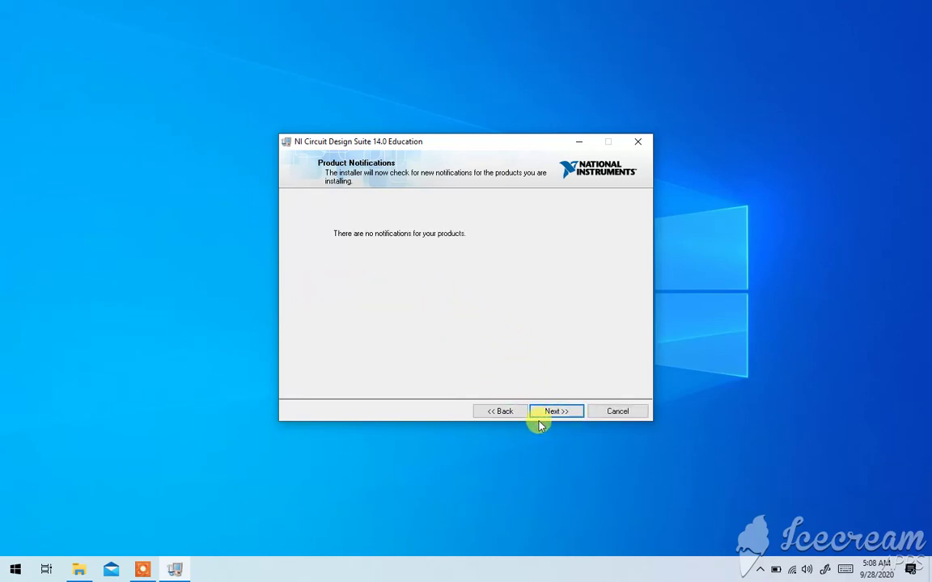
{"action": "left_click", "coordinate": [557, 412]}
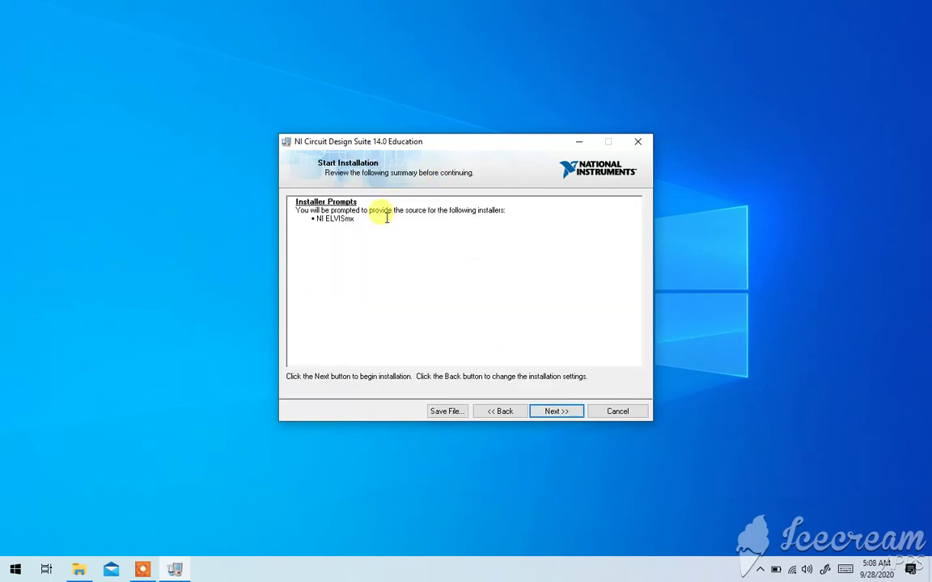
{"action": "left_click", "coordinate": [546, 413]}
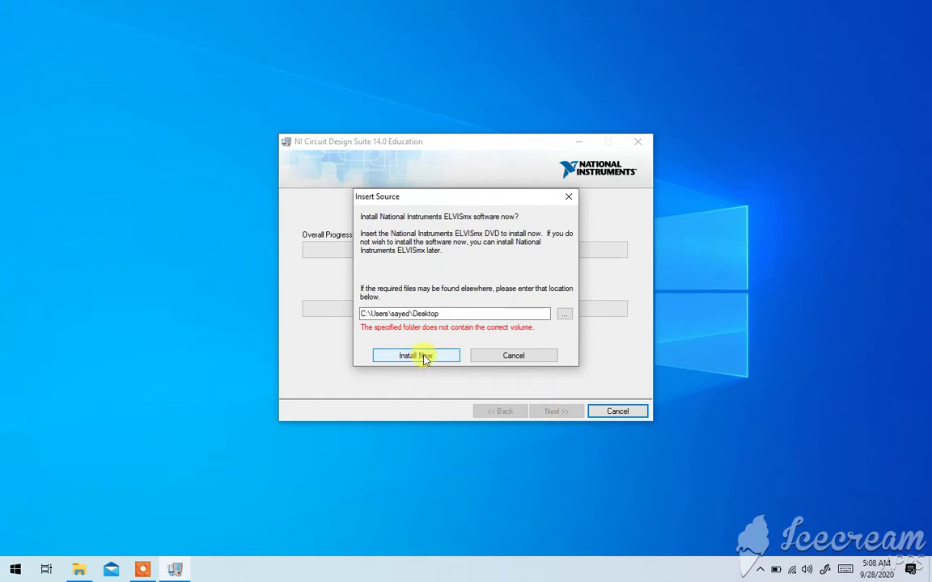
{"action": "left_click", "coordinate": [571, 197]}
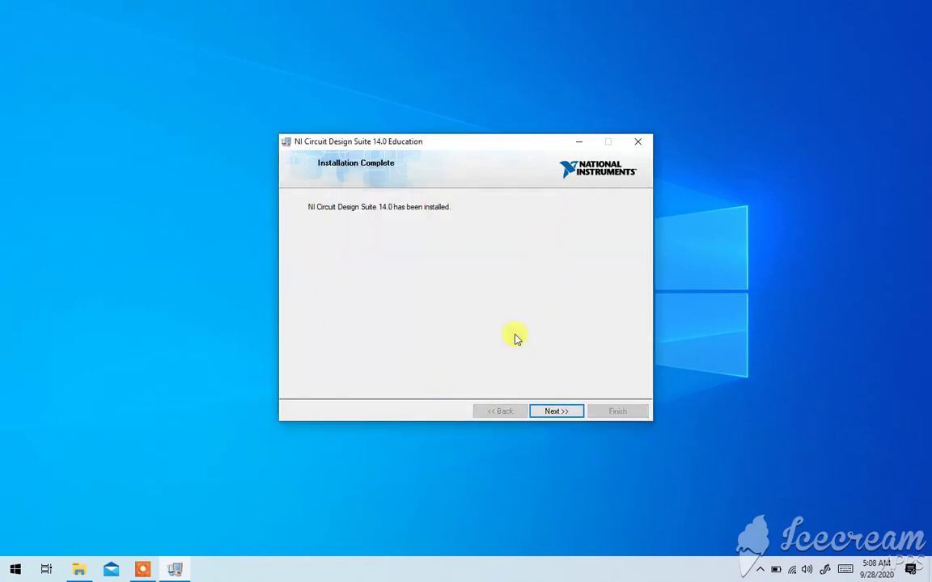
{"action": "left_click", "coordinate": [571, 413]}
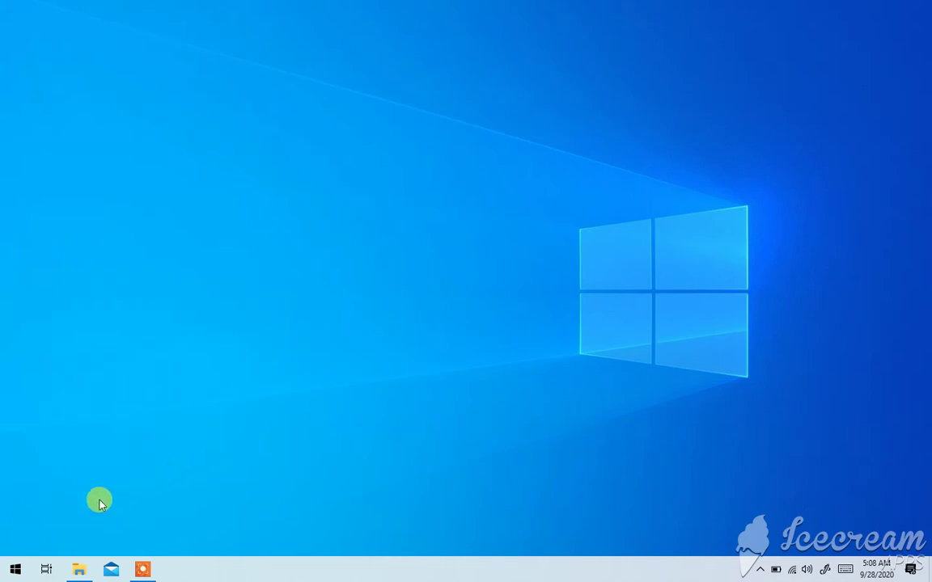
- Launch NI Ultiboard 14.0 to view its license status and close the license dialog
{"action": "left_click", "coordinate": [15, 570]}
{"action": "scroll", "coordinate": [93, 402], "scroll_direction": "down", "scroll_amount": 2}
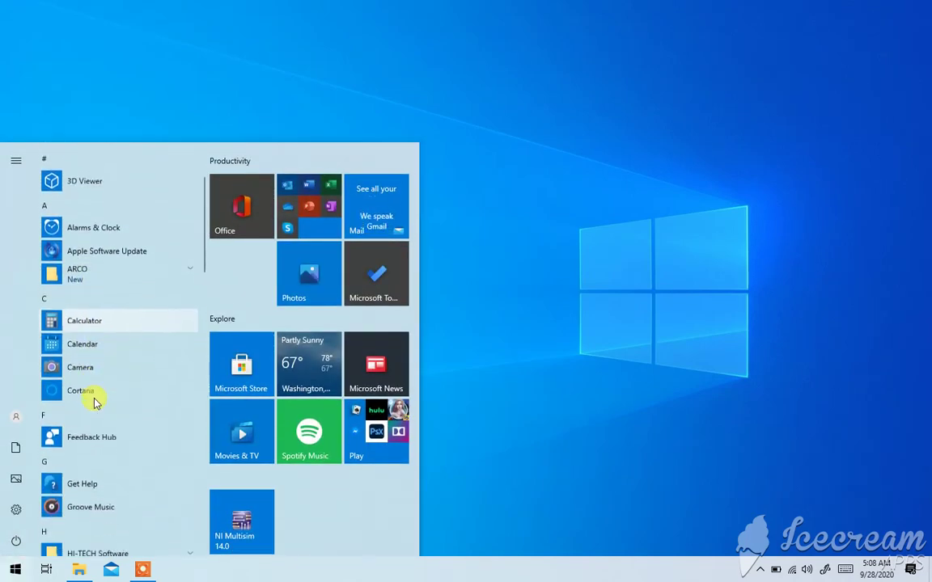
{"action": "scroll", "coordinate": [94, 402], "scroll_direction": "down", "scroll_amount": 5}
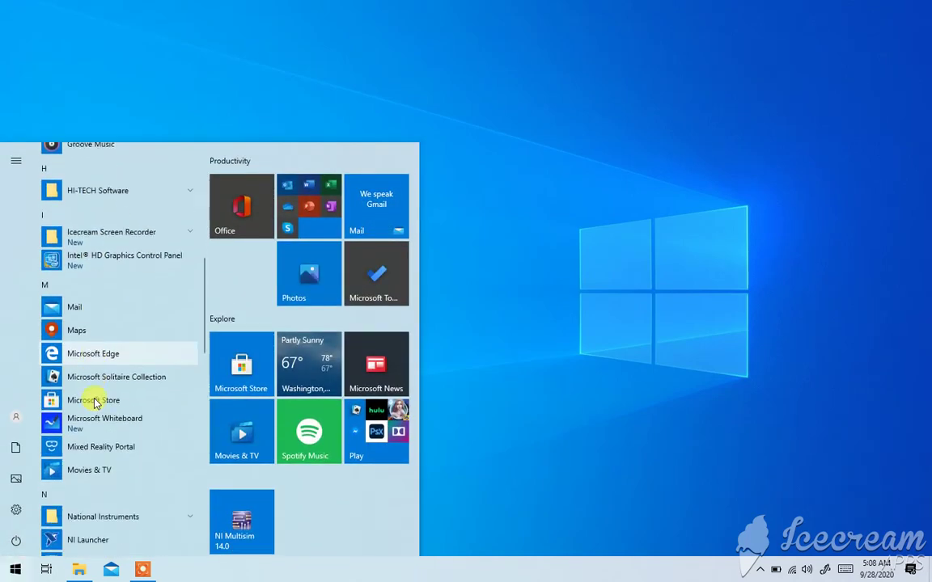
{"action": "scroll", "coordinate": [94, 402], "scroll_direction": "down", "scroll_amount": 4}
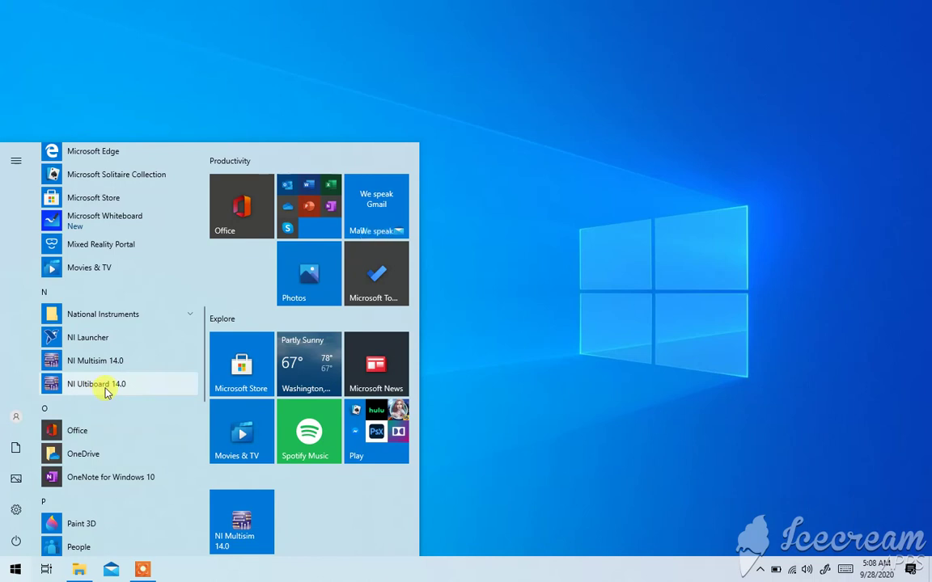
{"action": "left_click", "coordinate": [103, 386]}
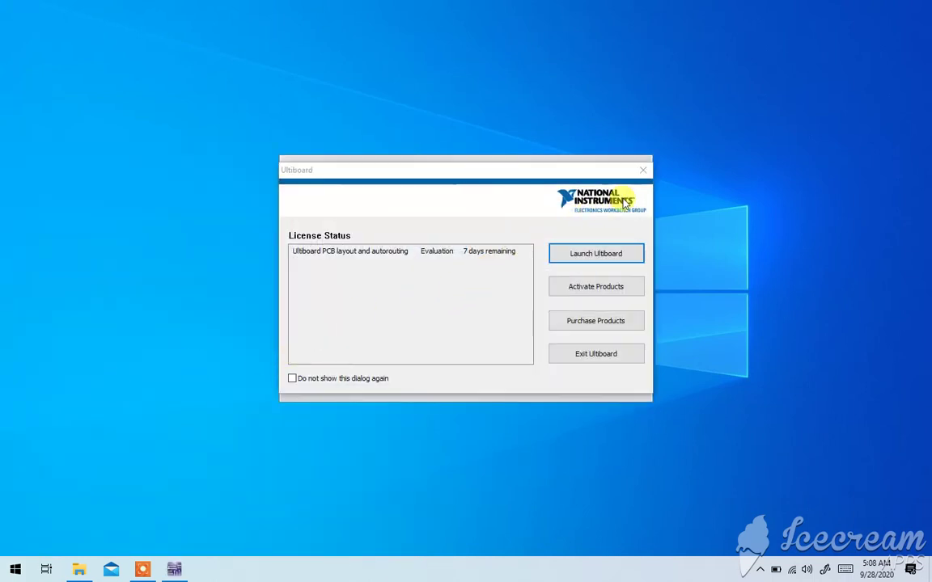
{"action": "left_click", "coordinate": [642, 168]}
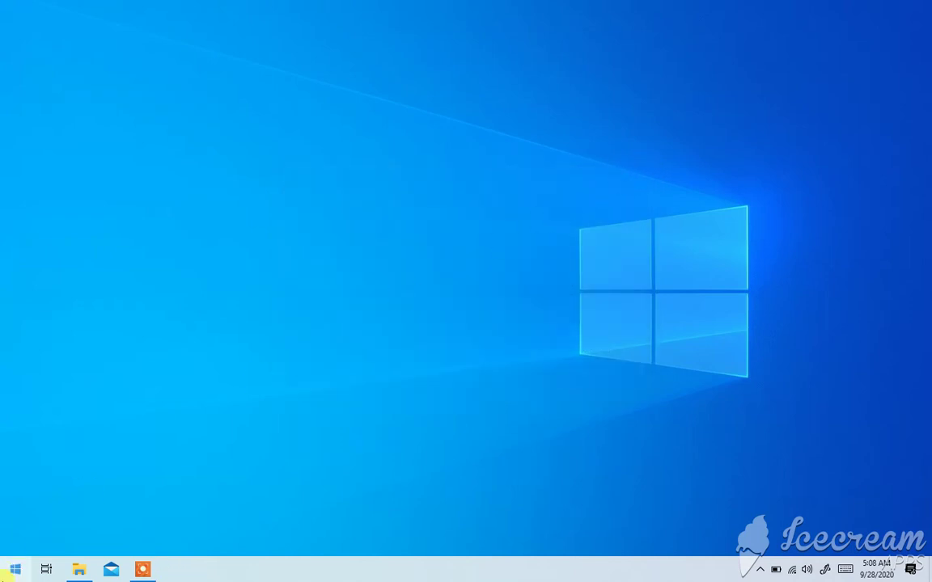
- Launch NI Multisim 14.0 from the installed programs
{"action": "left_click", "coordinate": [14, 576]}
{"action": "scroll", "coordinate": [77, 465], "scroll_direction": "down", "scroll_amount": 5}
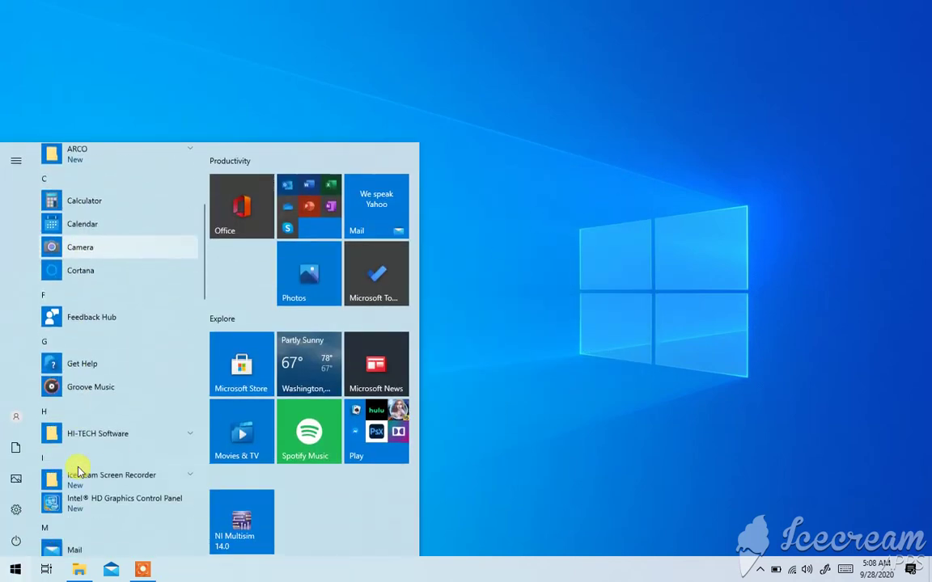
{"action": "scroll", "coordinate": [97, 380], "scroll_direction": "down", "scroll_amount": 5}
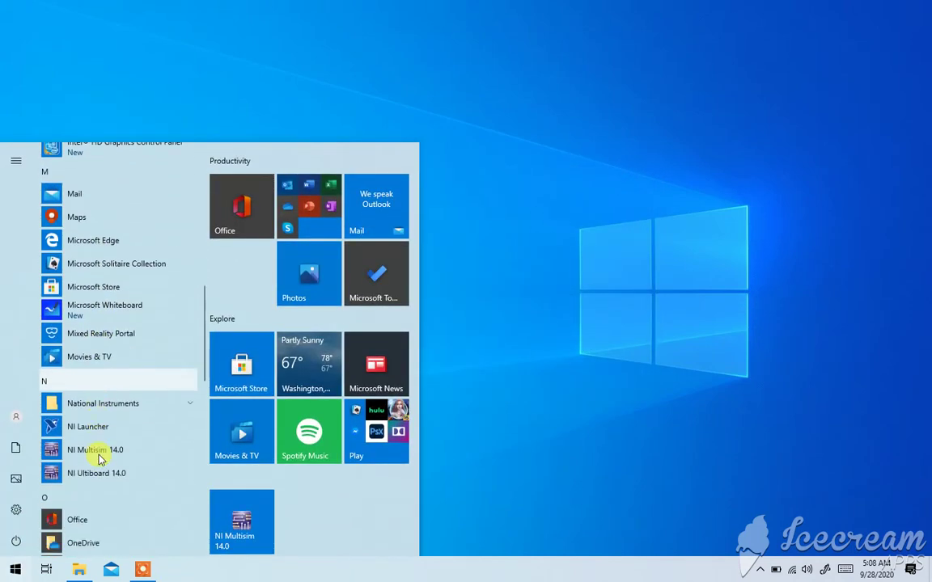
{"action": "left_click", "coordinate": [112, 426]}
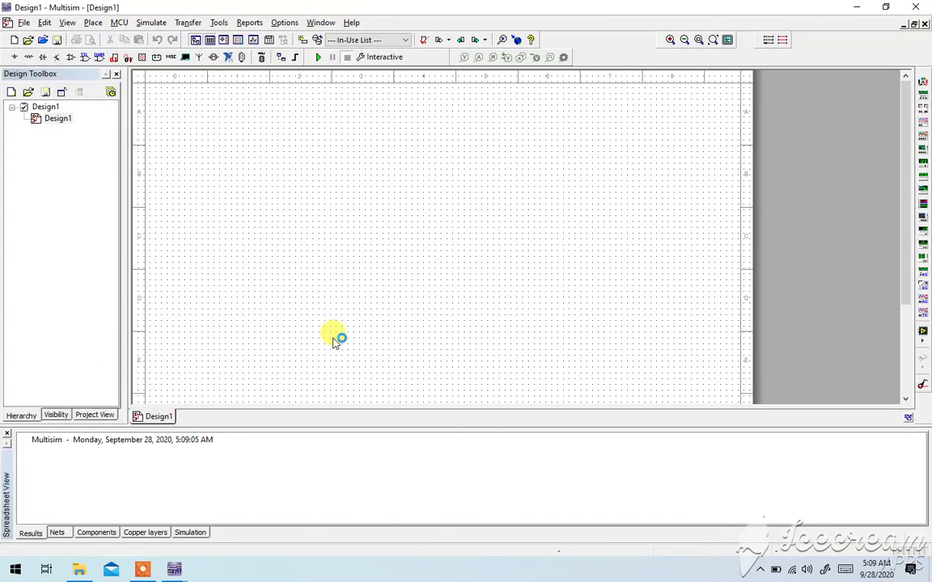
- Place an ABM_CURRENT component from the Sources group of the Master Database near the middle of the Design1 schematic
{"action": "left_click", "coordinate": [25, 59]}
{"action": "left_click", "coordinate": [127, 97]}
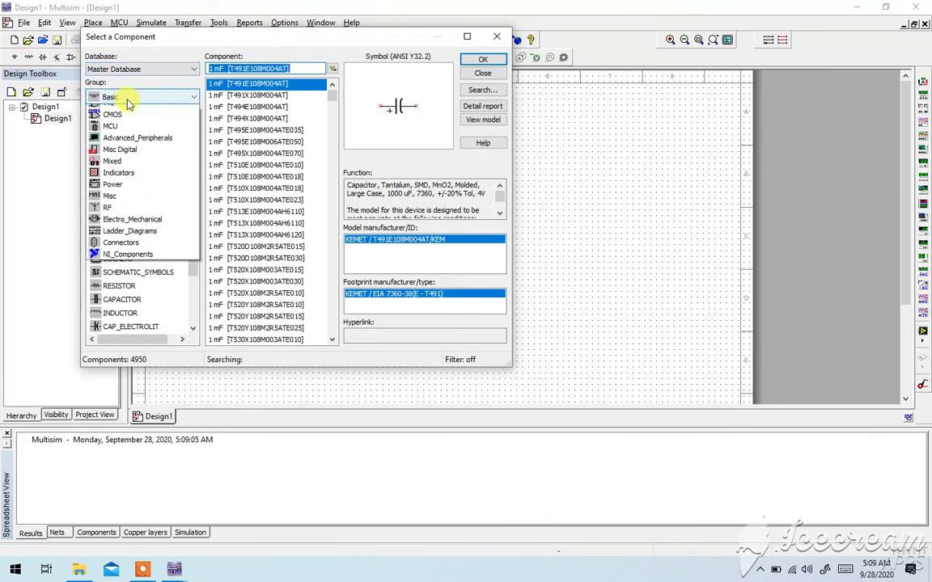
{"action": "scroll", "coordinate": [127, 103], "scroll_direction": "up", "scroll_amount": 2}
{"action": "left_click", "coordinate": [126, 127]}
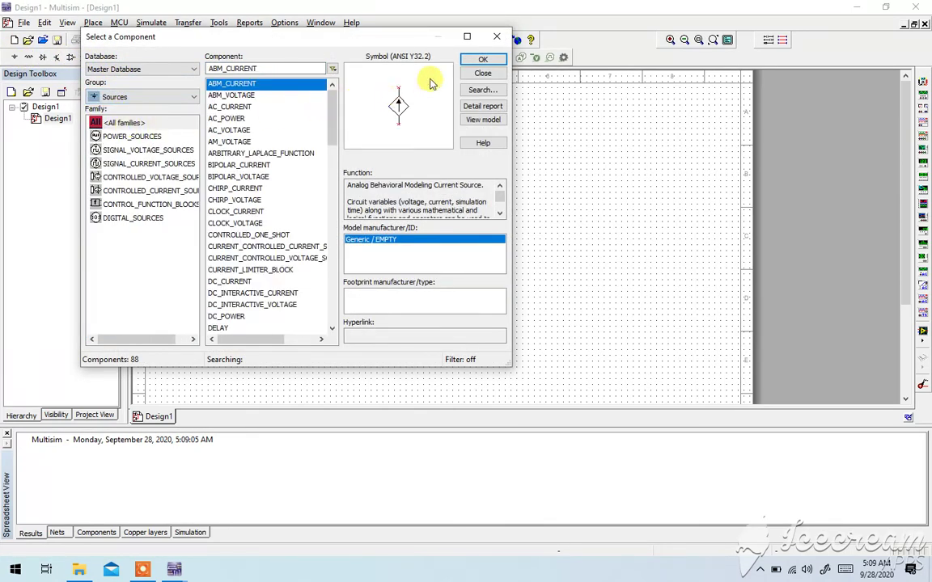
{"action": "left_click", "coordinate": [483, 59]}
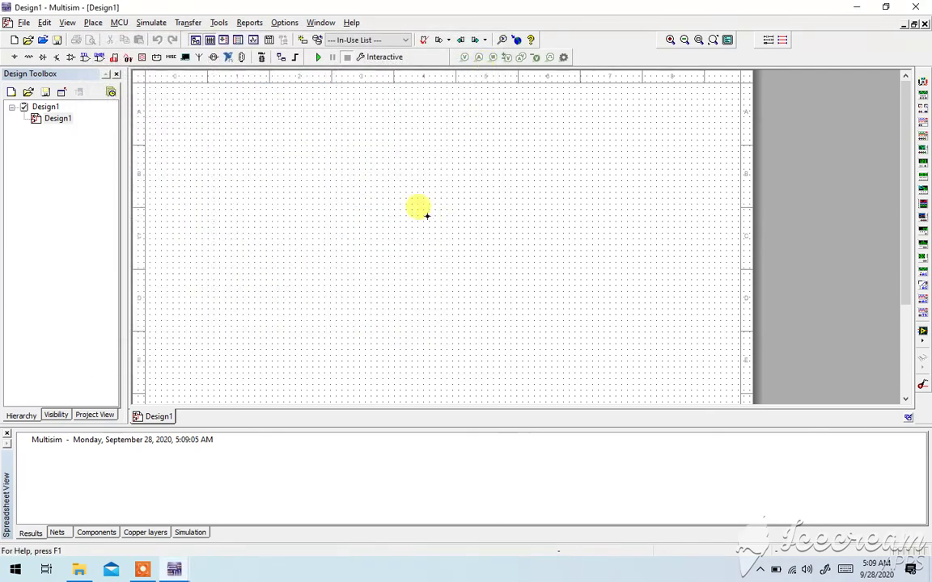
{"action": "left_click", "coordinate": [427, 216]}
- Place a BIPOLAR_CURRENT source directly below the ABM current source and stop placing components
{"action": "left_click", "coordinate": [242, 167]}
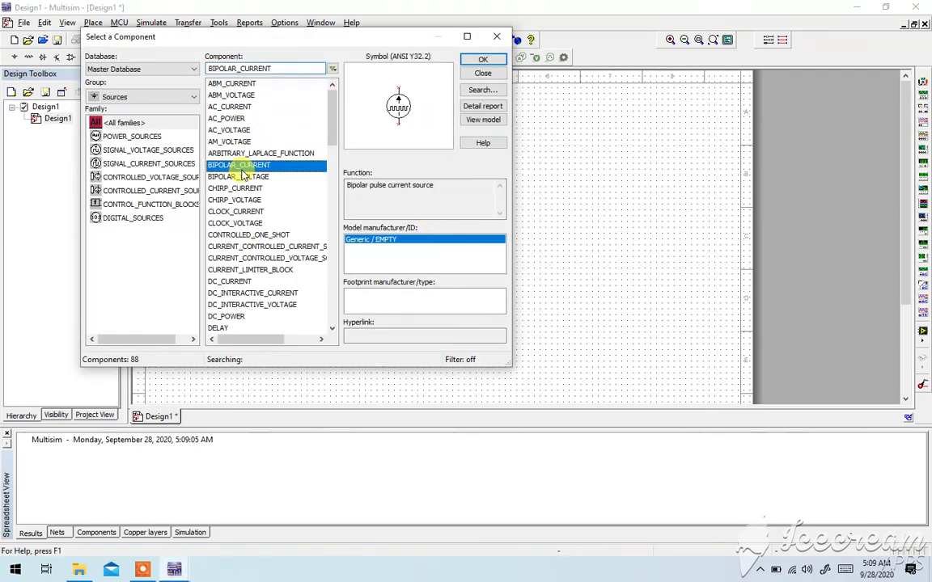
{"action": "left_click", "coordinate": [483, 59]}
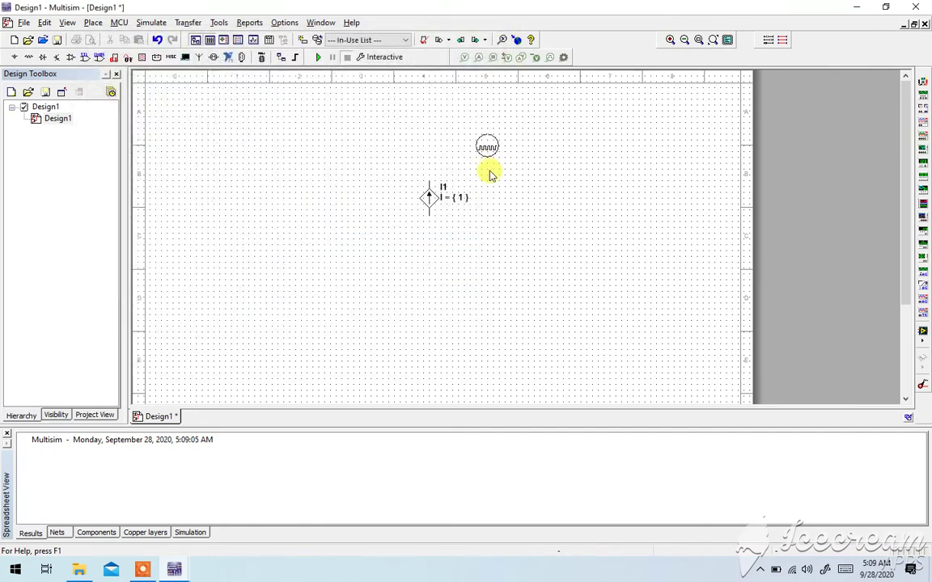
{"action": "left_click", "coordinate": [430, 301]}
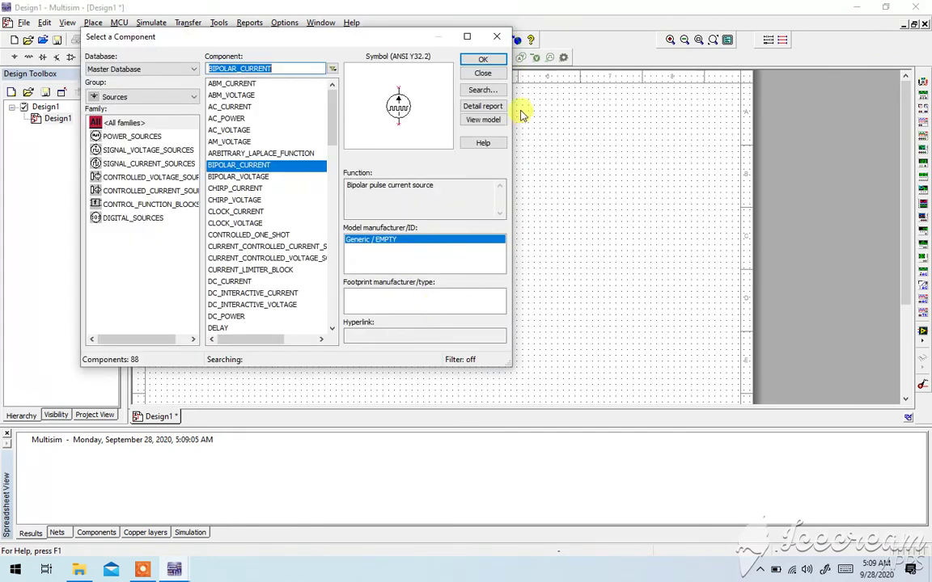
{"action": "left_click", "coordinate": [496, 37]}
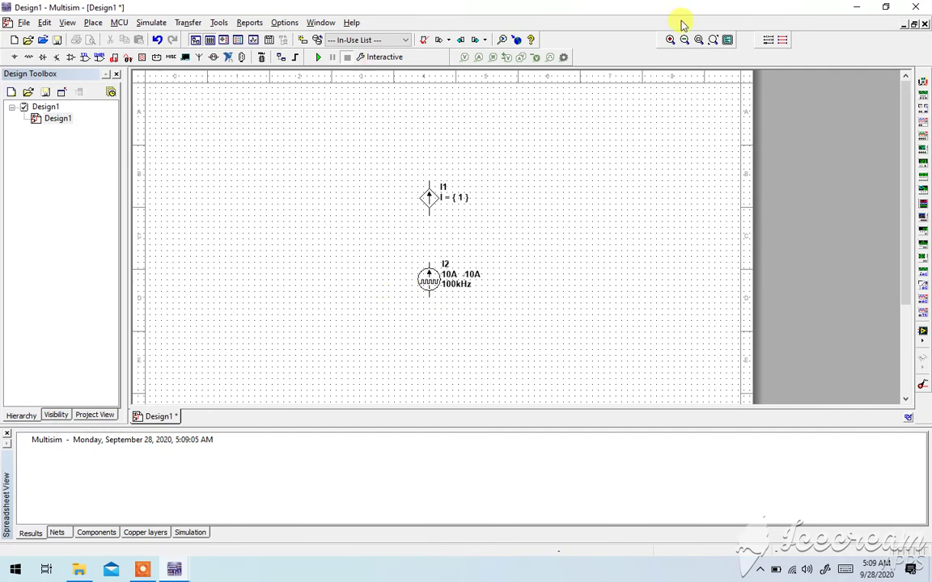
- Exit Multisim and save the modified design as Design1 in the Circuit Design Suite 14.0 folder
{"action": "left_click", "coordinate": [915, 7]}
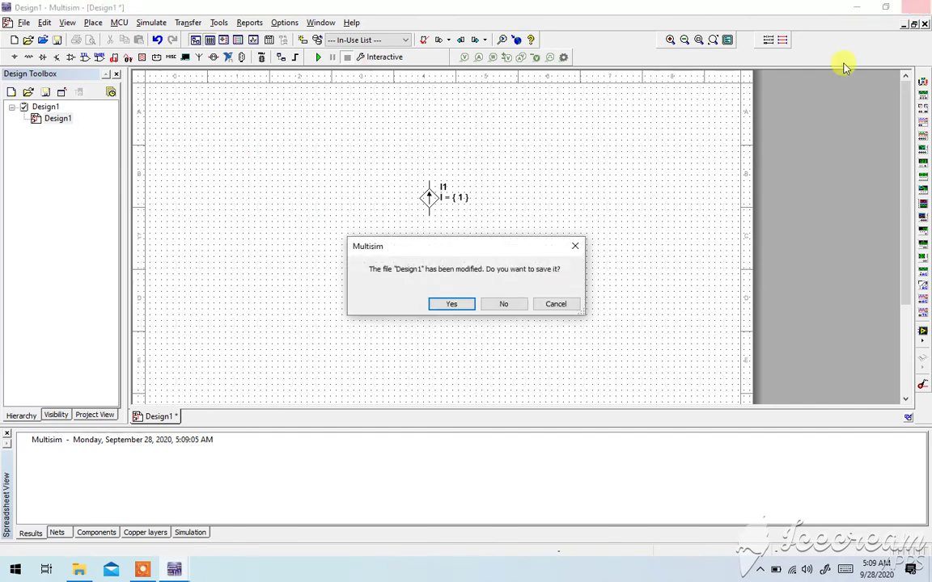
{"action": "left_click", "coordinate": [451, 305]}
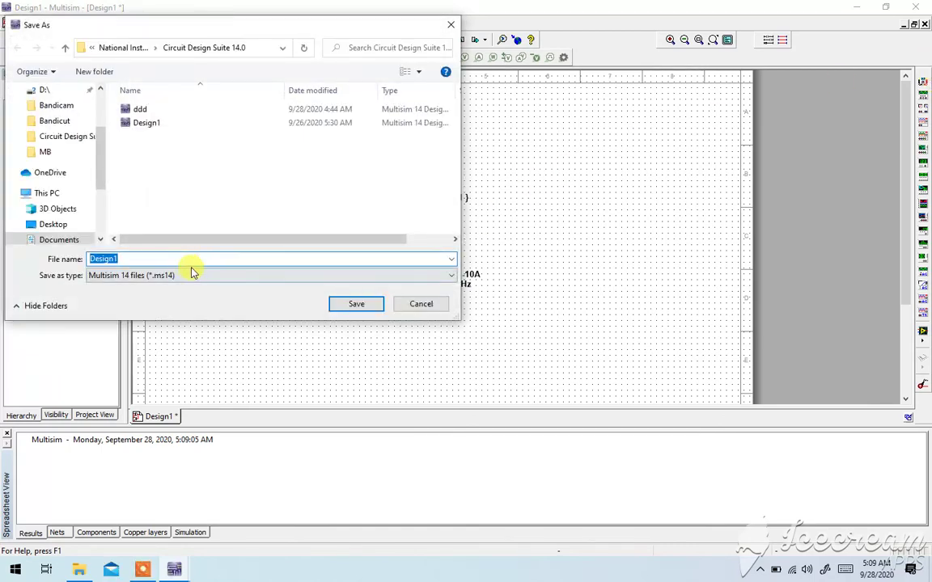
{"action": "left_click", "coordinate": [345, 304]}
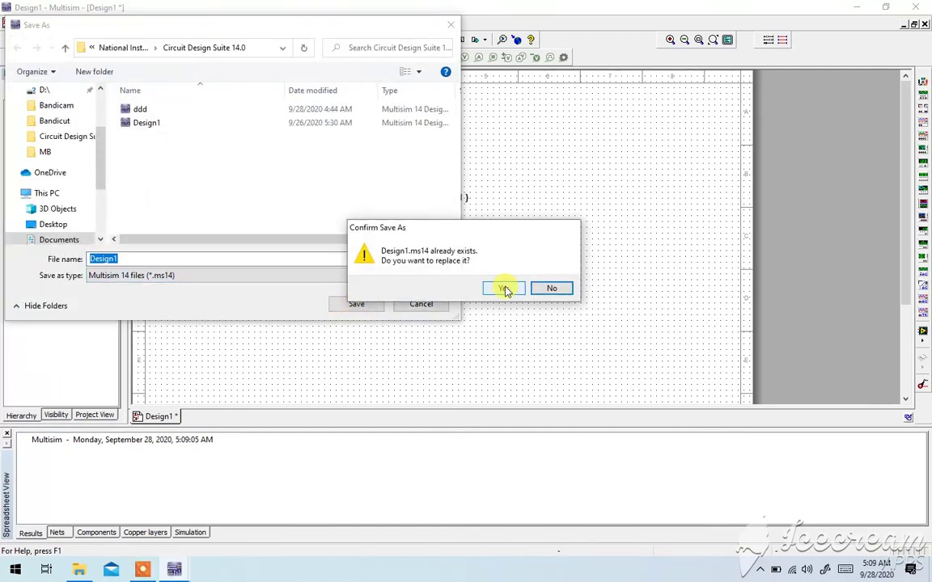